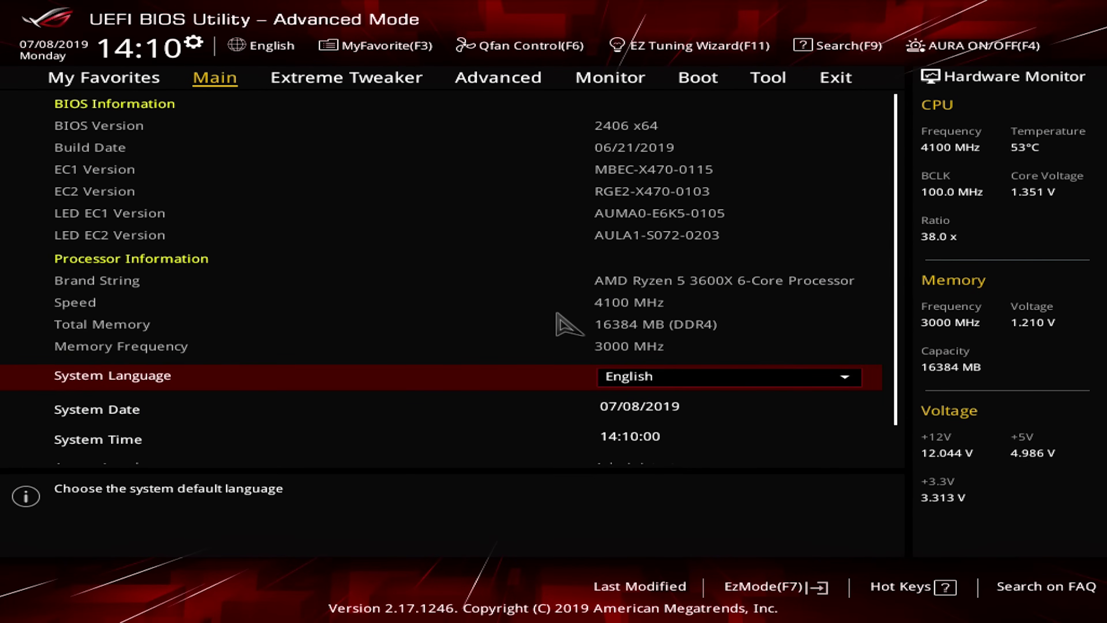
In Extreme Tweaker, set CPU Core Ratio to 42.00 for a 4200 MHz target.
key("Page_Down")
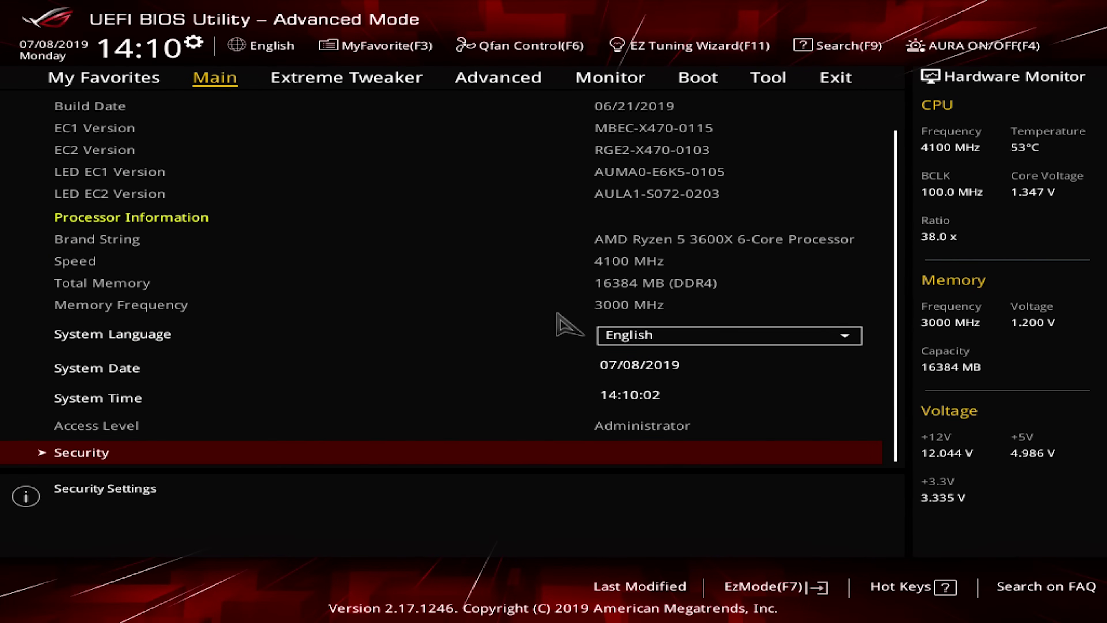
key("Page_Up")
key("Right")
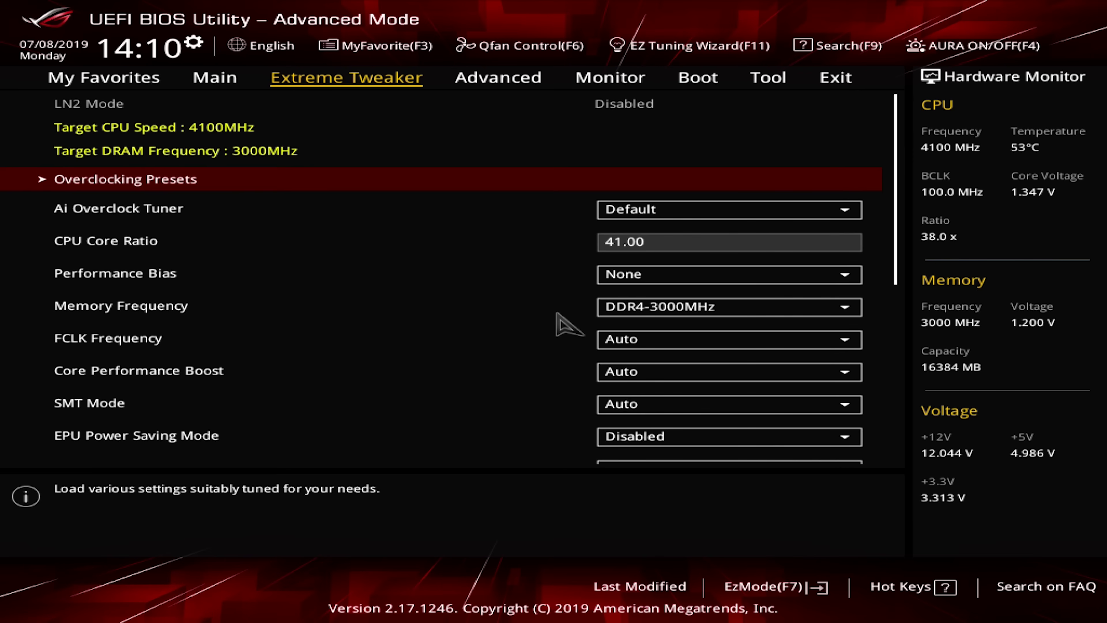
key("Down")
key("Down")
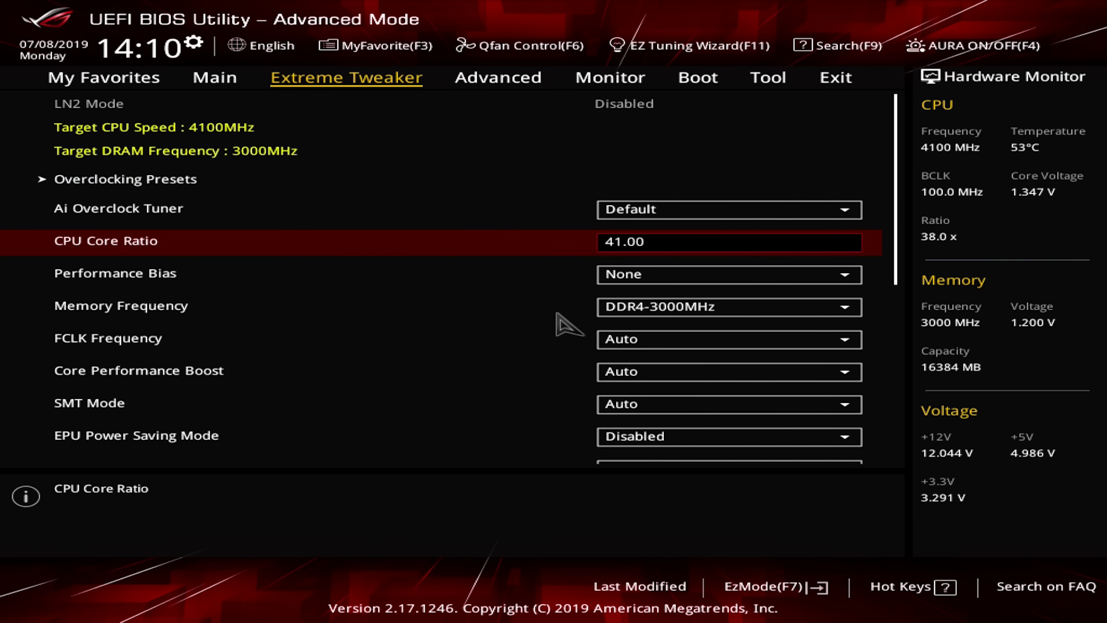
key("Return")
Review memory, FCLK, TPU and voltage settings, then bring up the F10 save-and-reset confirmation.
key("Down")
key("Down")
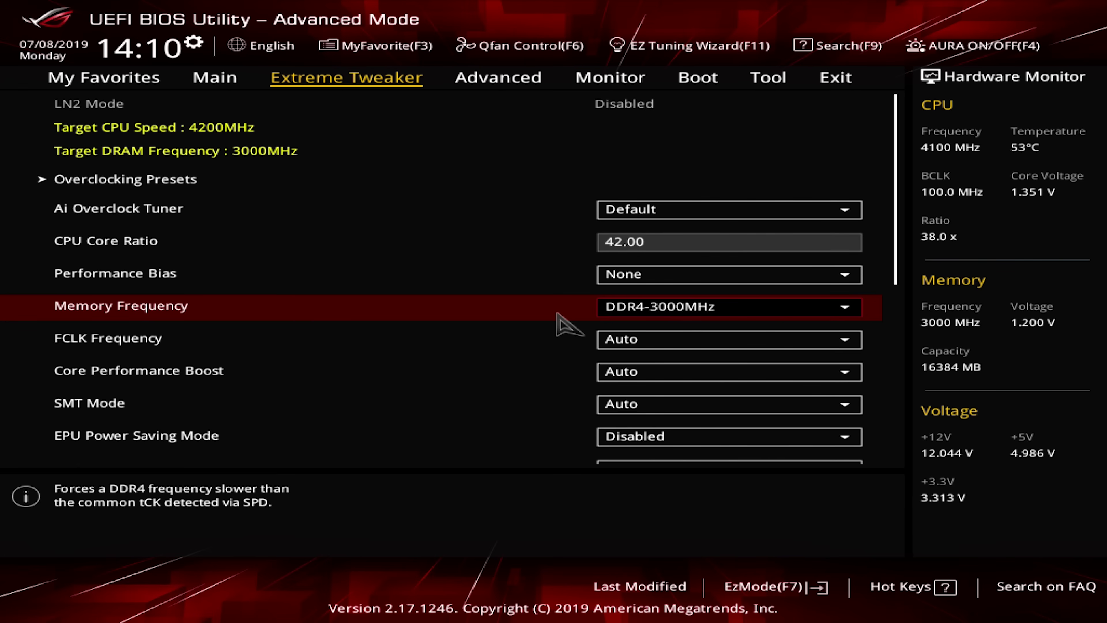
key("Down")
key("Up")
key("Down")
key("Down")
key("Down")
key("Down")
key("Down")
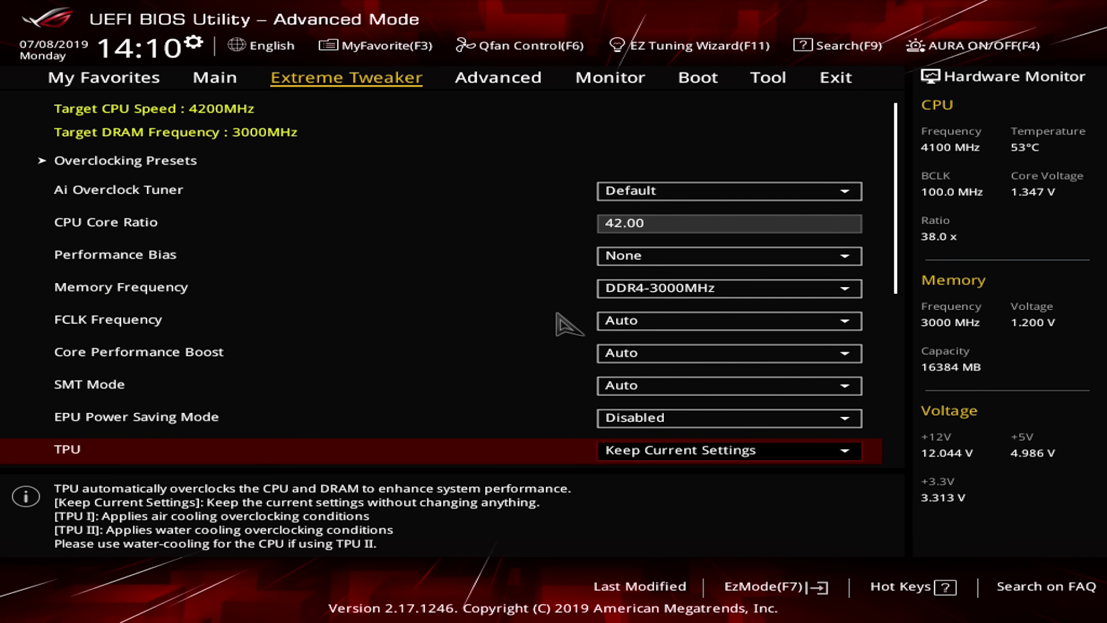
key("Up")
key("Up")
key("Up")
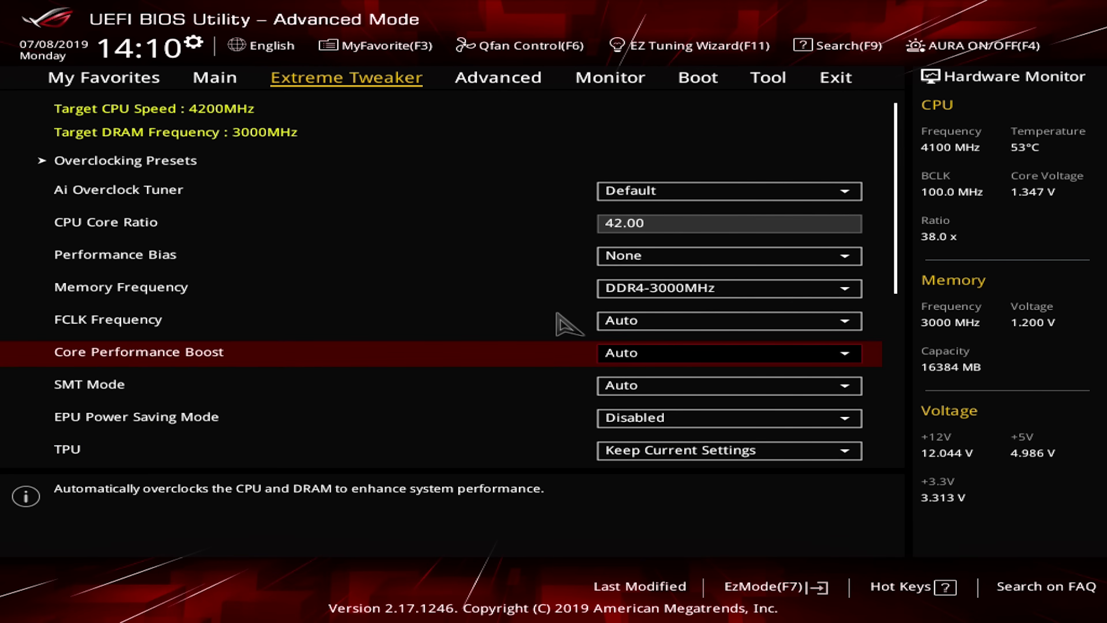
key("Down")
key("Down")
key("Down")
key("Down")
key("Down")
key("Down")
key("Down")
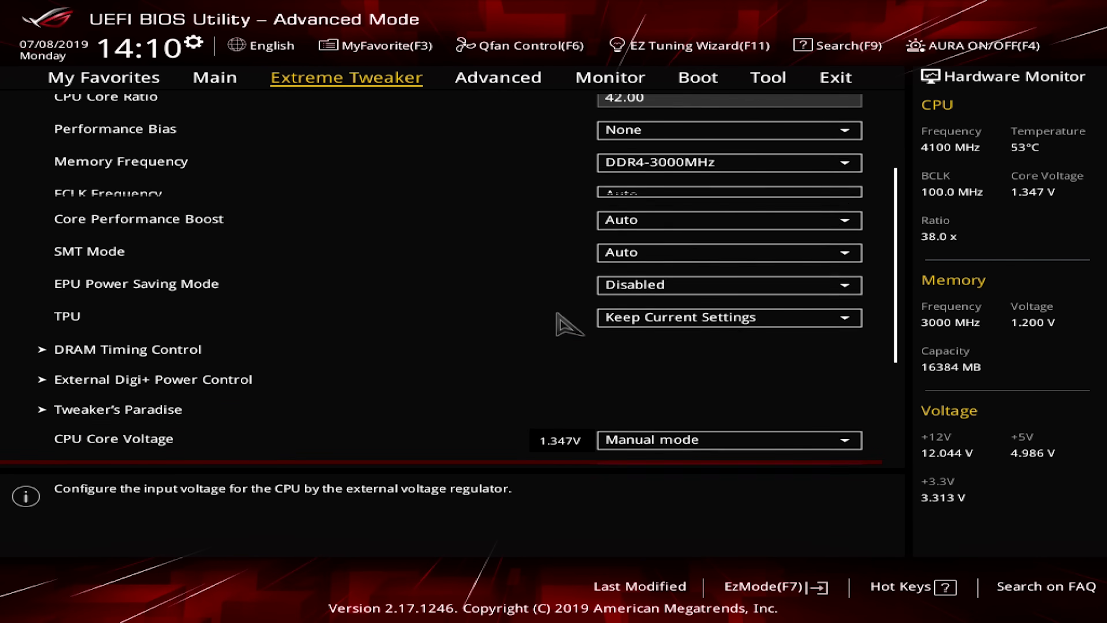
key("Down")
key("Down")
key("Down")
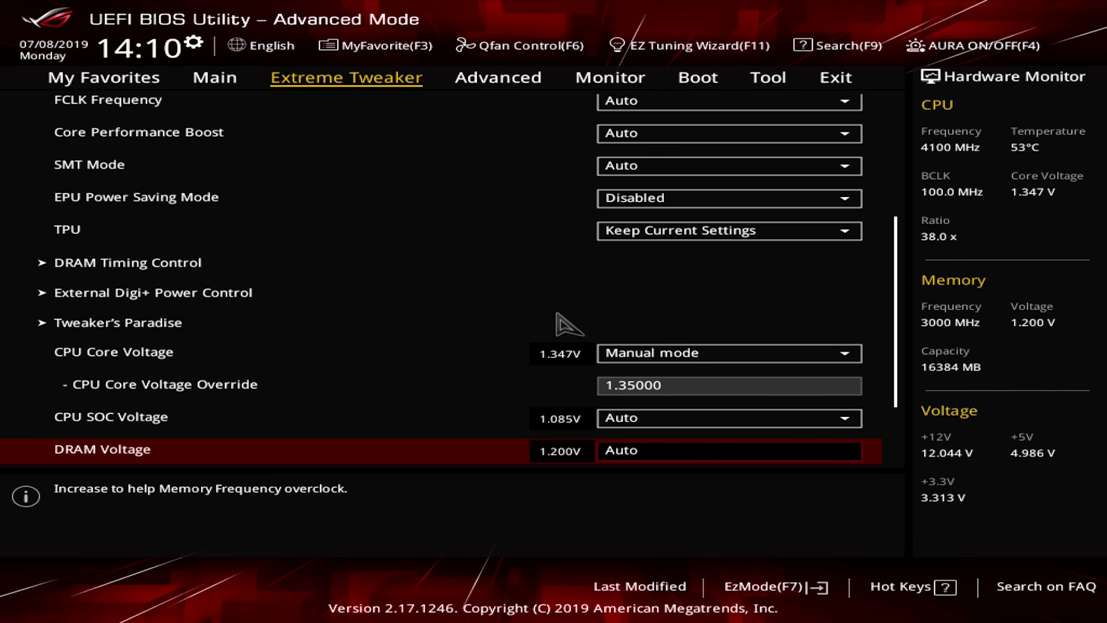
key("Down")
key("Down")
key("Down")
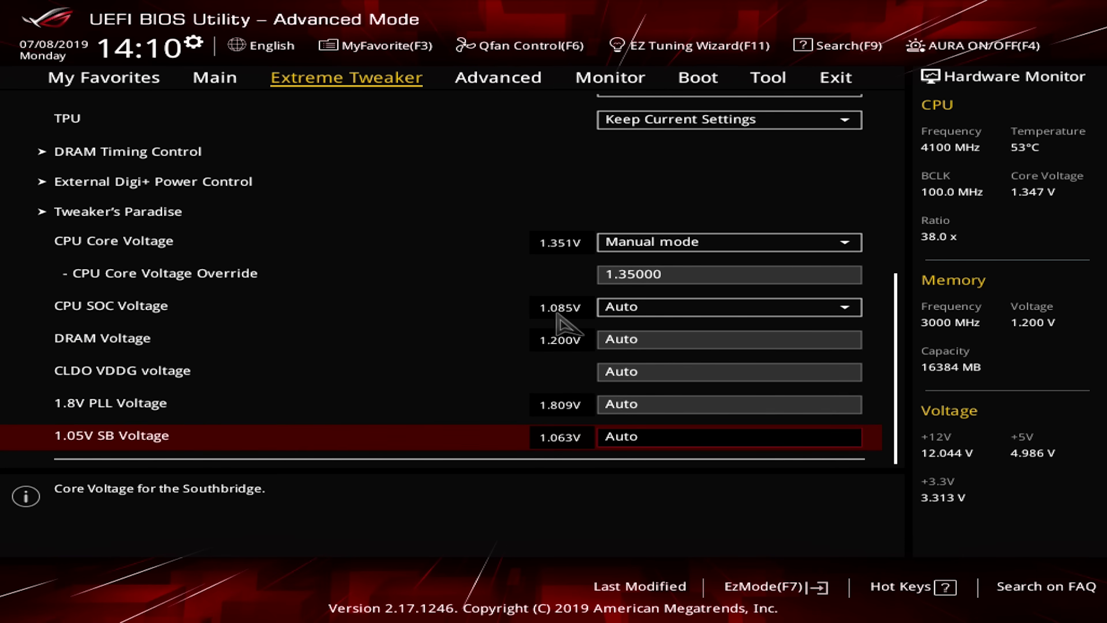
key("Up")
key("Up")
key("Up")
key("Up")
key("Up")
key("Up")
key("Up")
key("Up")
key("Up")
key("Up")
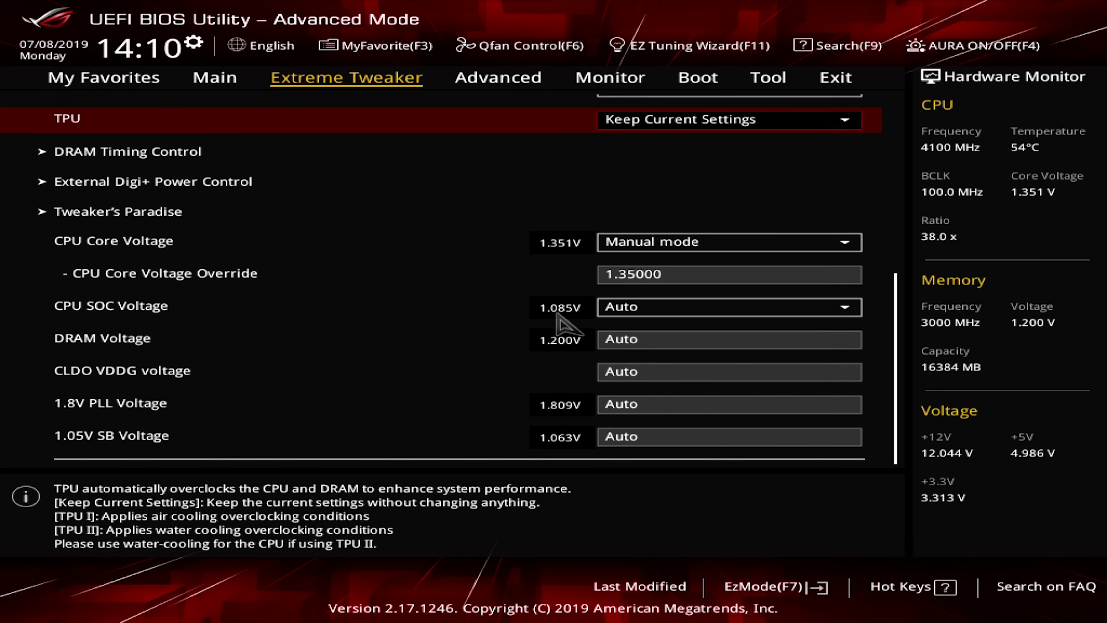
key("Up")
key("Up")
key("Up")
key("Up")
key("Up")
key("Up")
key("Up")
key("Up")
key("Up")
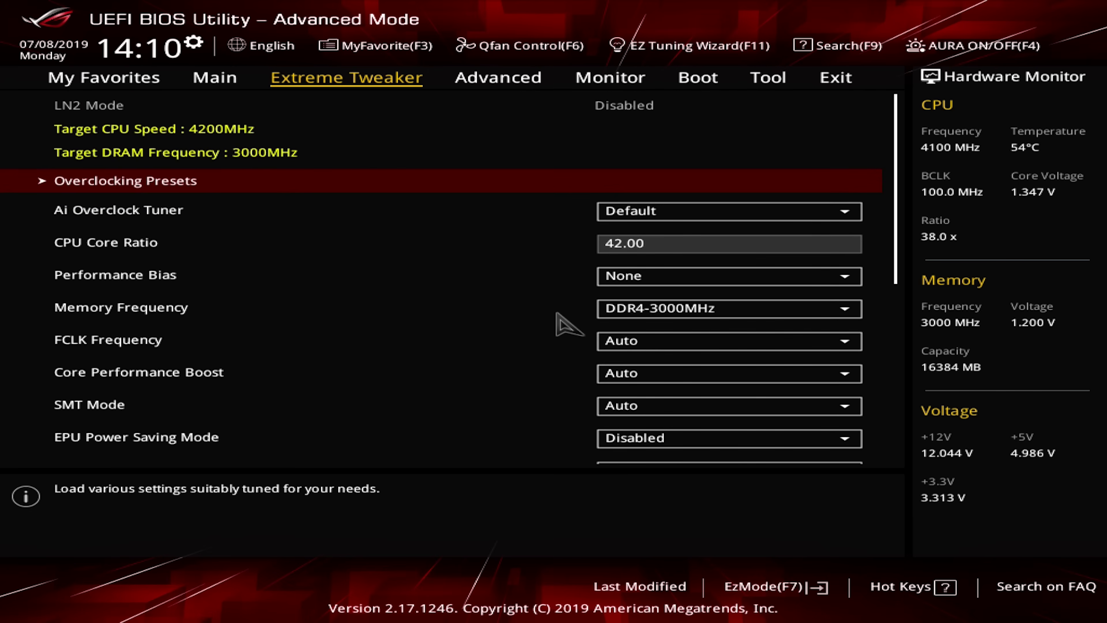
key("F10")
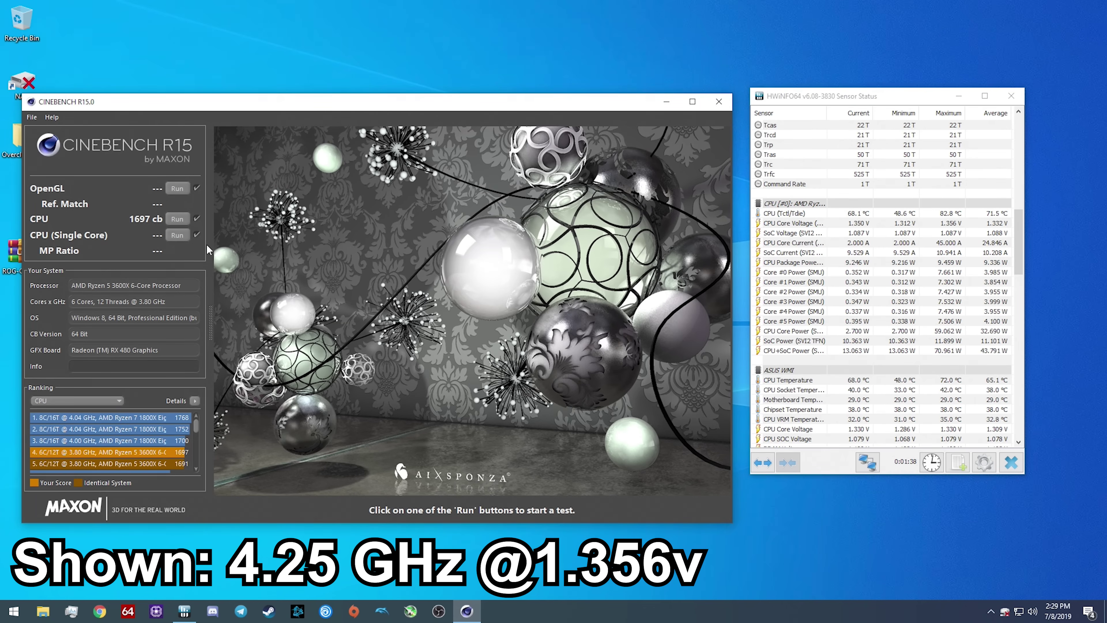
Start Cinebench R15's CPU (Single Core) render test.
left_click(178, 236)
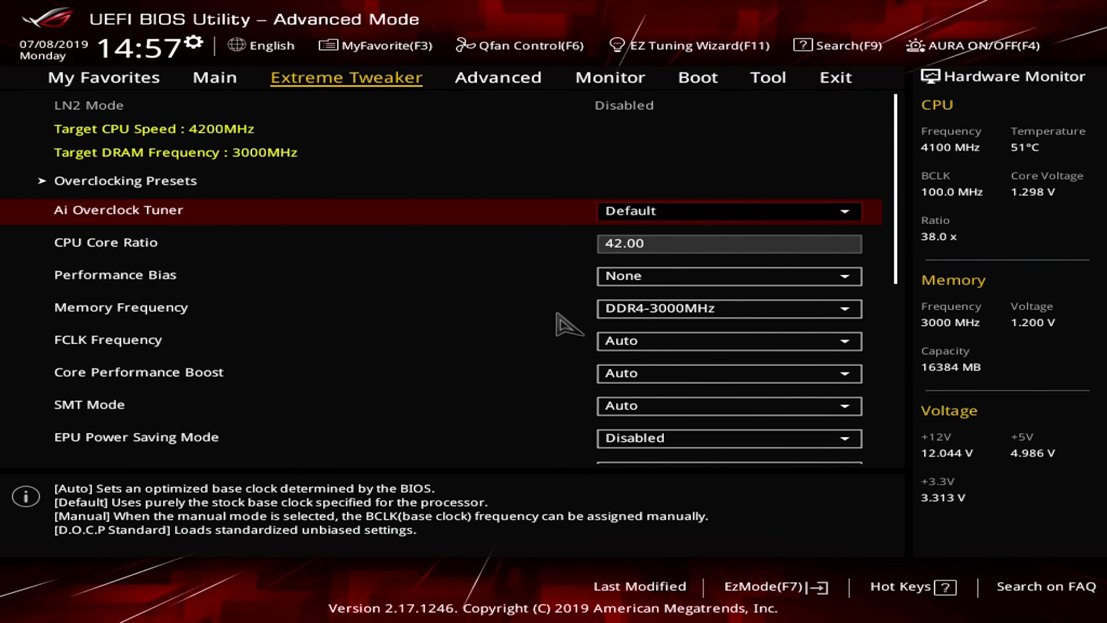
key("Down")
key("Down")
key("Down")
key("Down")
key("Down")
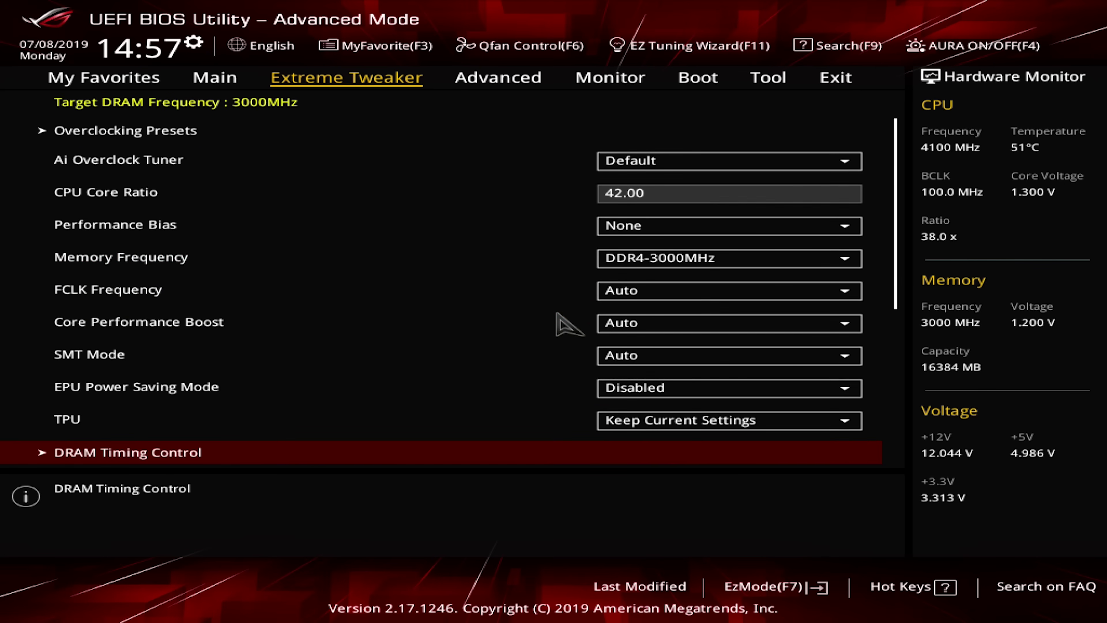
key("Down")
key("Down")
key("Down")
key("Down")
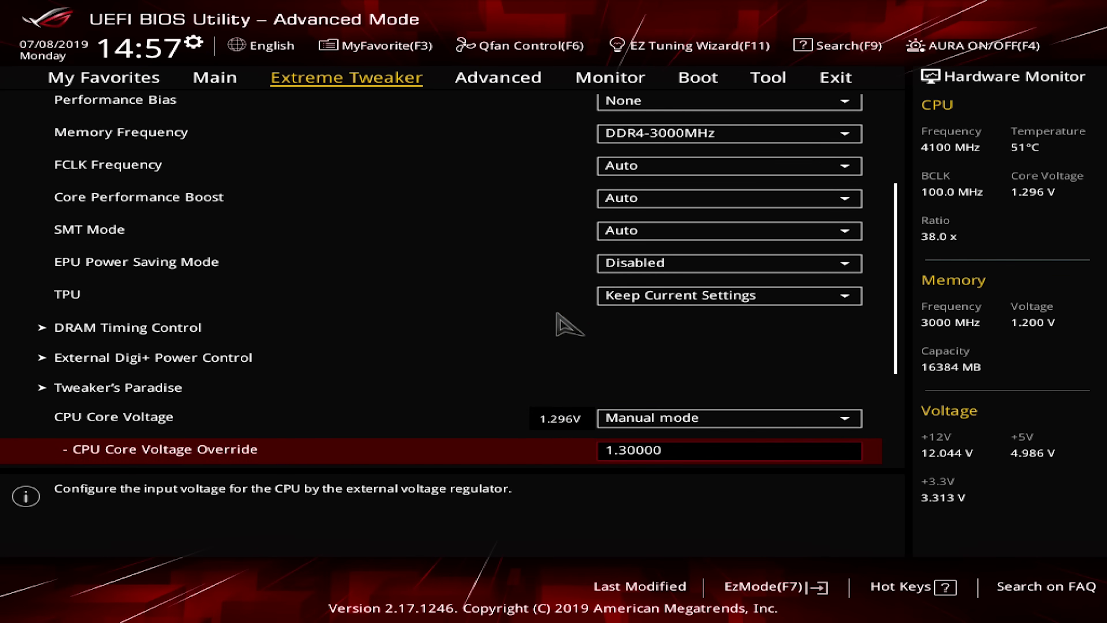
key("Down")
key("Down")
key("Down")
key("Down")
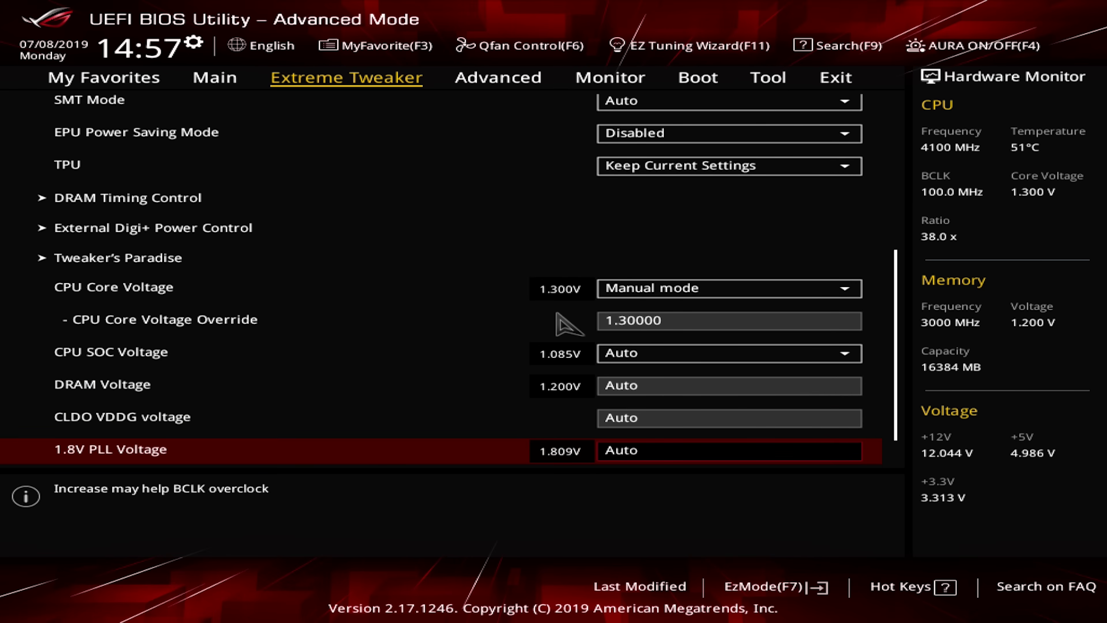
key("Down")
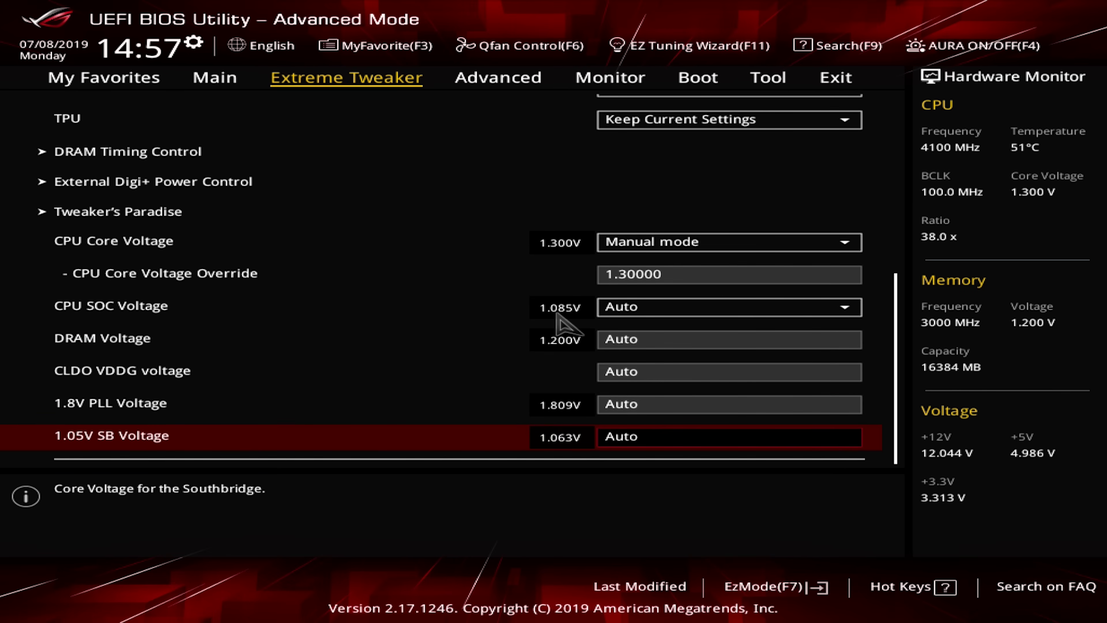
key("Up")
key("Up")
key("Up")
key("Up")
key("Up")
key("Up")
key("Up")
key("Up")
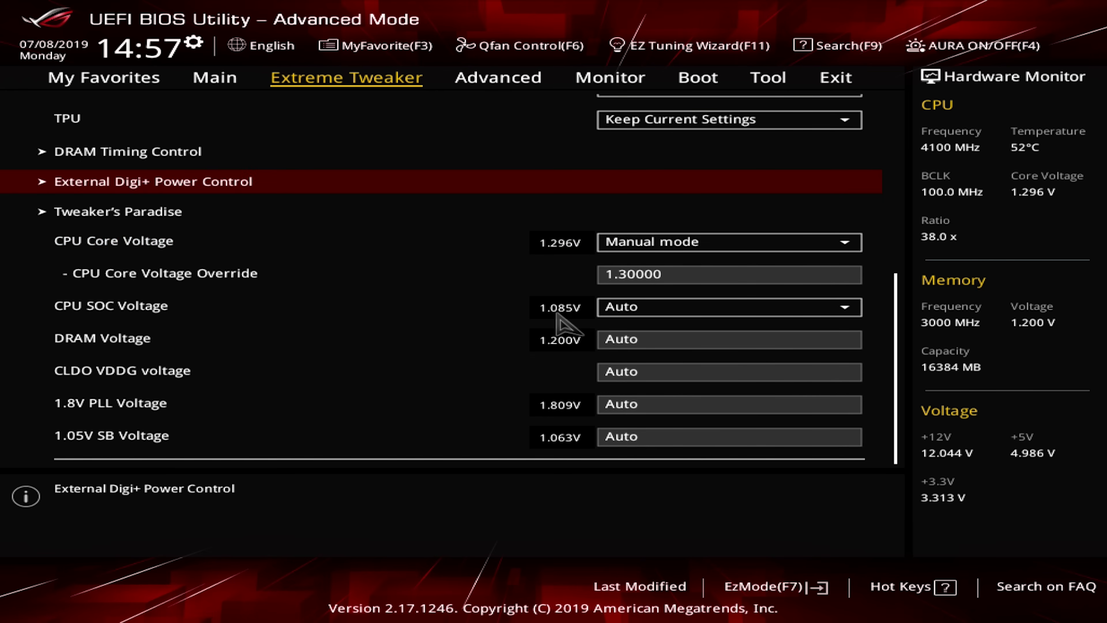
key("Return")
Browse External Digi+ Power Control settings (VRM Spread Spectrum, VDDSOC Current Capability, DRAM VBoot Voltage), then exit.
key("Down")
key("Down")
key("Down")
key("Down")
key("Down")
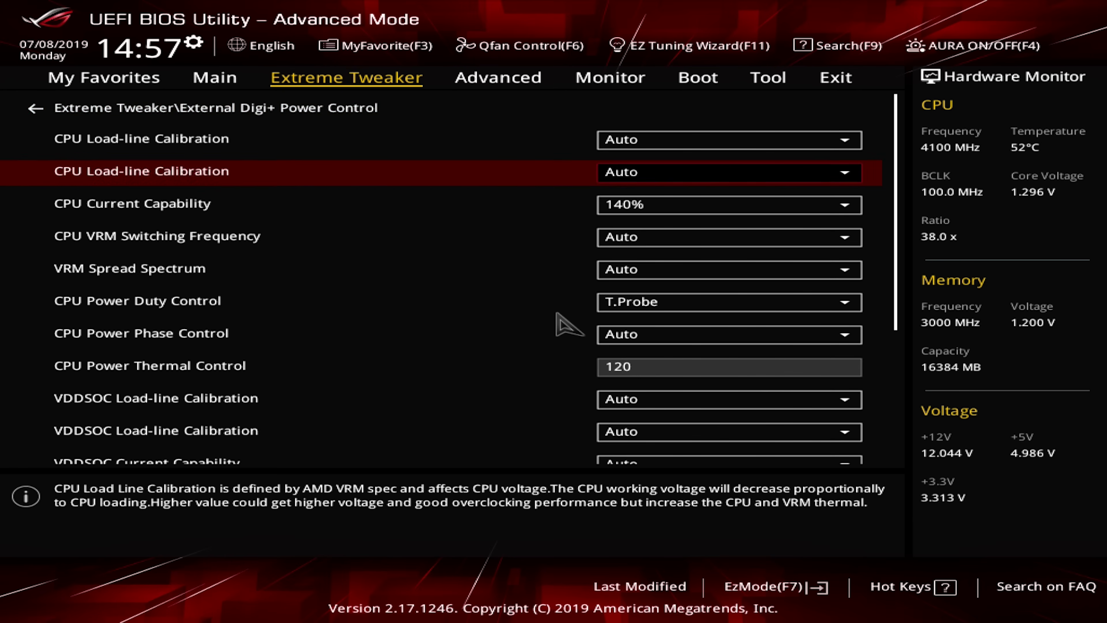
key("Down")
key("Down")
key("Down")
key("Down")
key("Down")
key("Down")
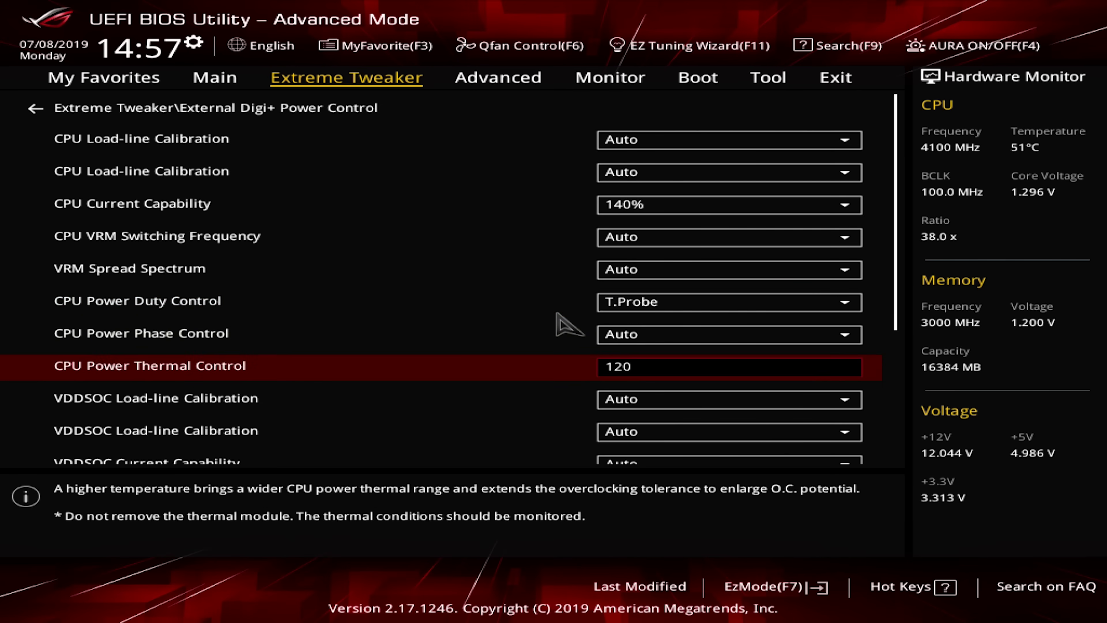
key("Down")
key("Down")
key("Down")
key("Down")
key("Down")
key("Down")
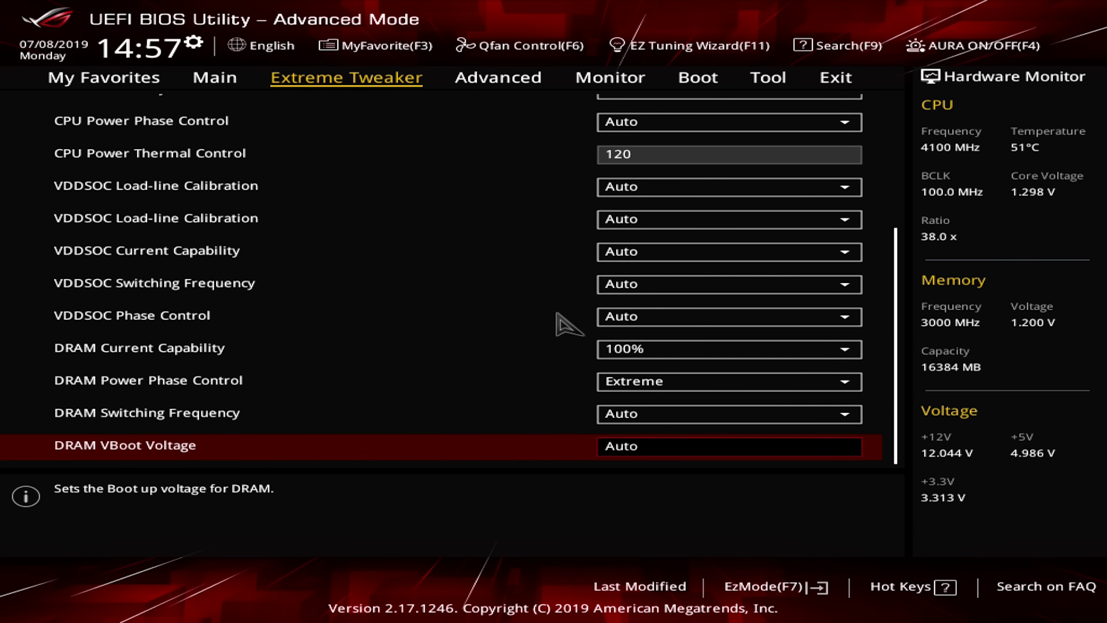
key("Up")
key("Up")
key("Up")
key("Up")
key("Up")
key("Up")
key("Up")
key("Up")
key("Up")
key("Up")
key("Up")
key("Up")
key("Up")
key("Up")
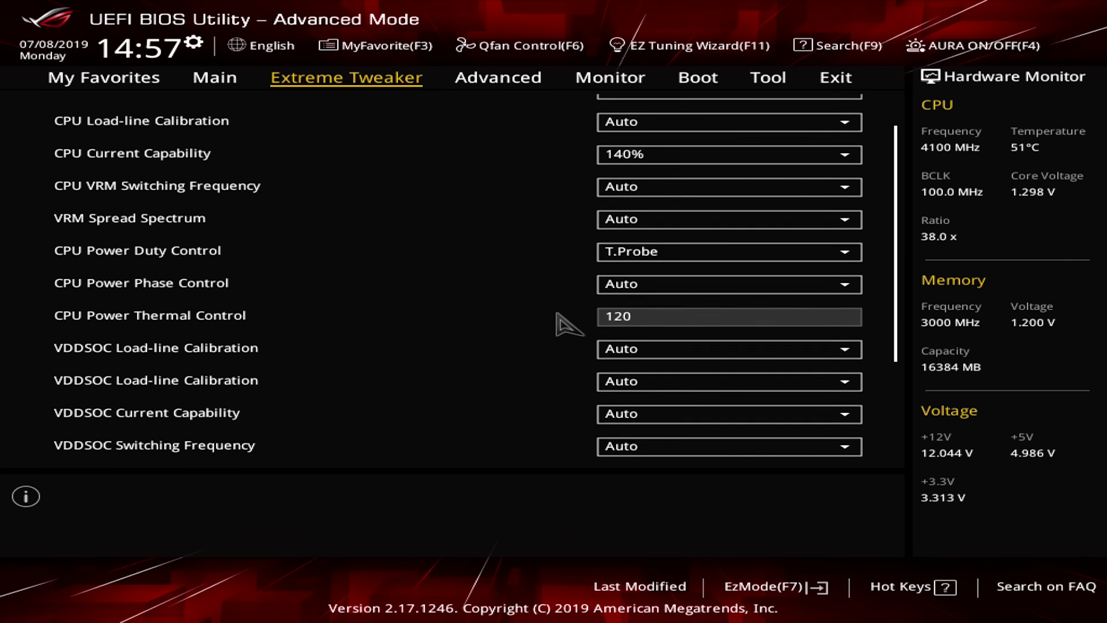
key("Up")
key("Up")
key("Up")
key("Up")
key("Up")
key("Up")
key("Escape")
Open Tweaker's Paradise and browse its voltages down to CLDO VDDP, all on Auto.
key("Down")
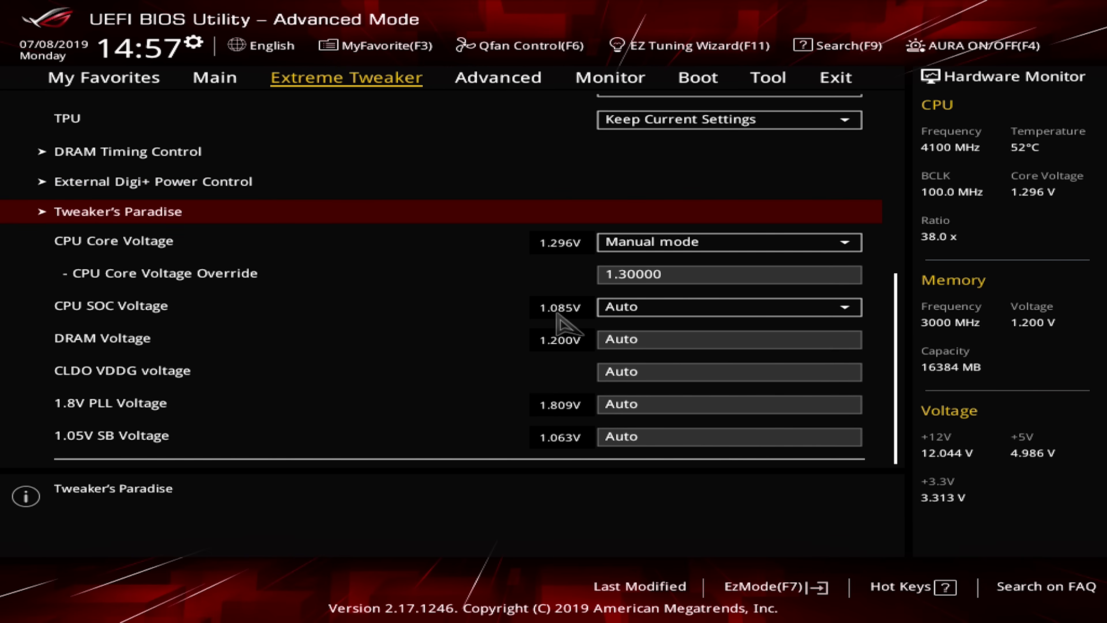
key("Return")
key("Down")
key("Down")
key("Down")
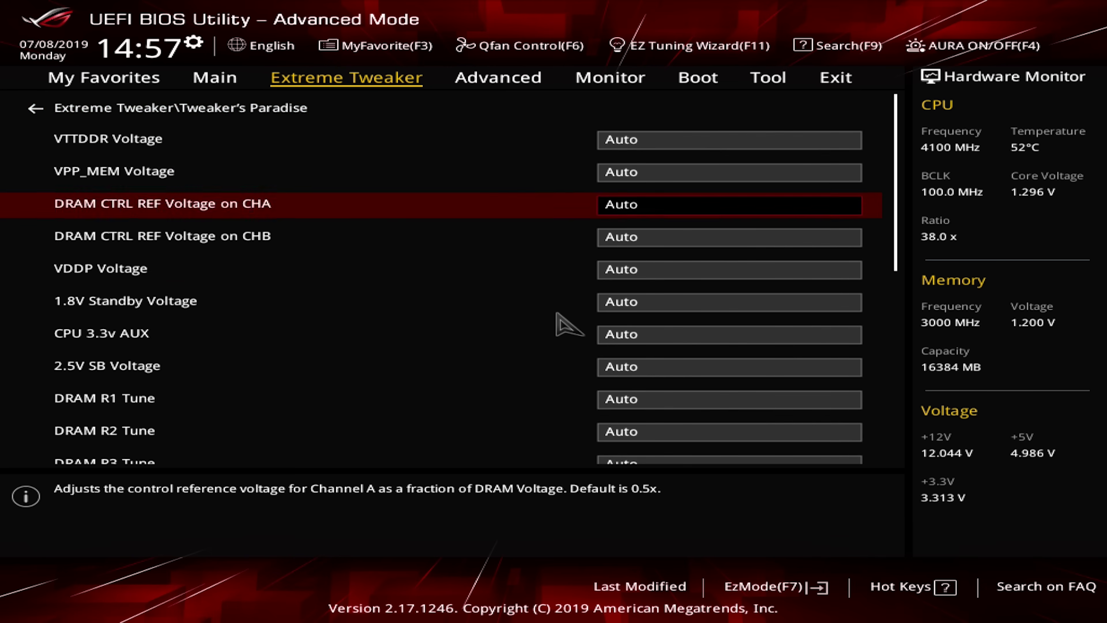
key("Down")
key("Down")
key("Down")
key("Down")
key("Down")
key("Down")
key("Down")
key("Down")
key("Down")
key("Down")
key("Down")
key("Down")
key("Down")
key("Down")
key("Down")
key("Down")
key("Down")
key("Down")
key("Down")
key("Down")
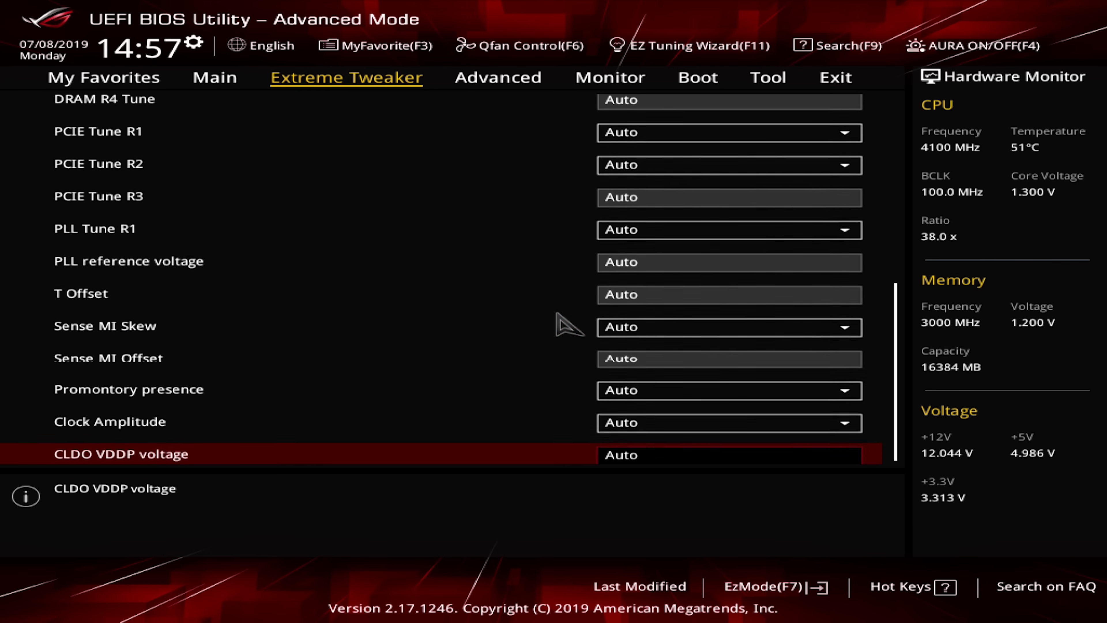
key("Up")
key("Up")
key("Up")
key("Up")
key("Up")
key("Up")
key("Up")
key("Up")
key("Up")
key("Up")
key("Up")
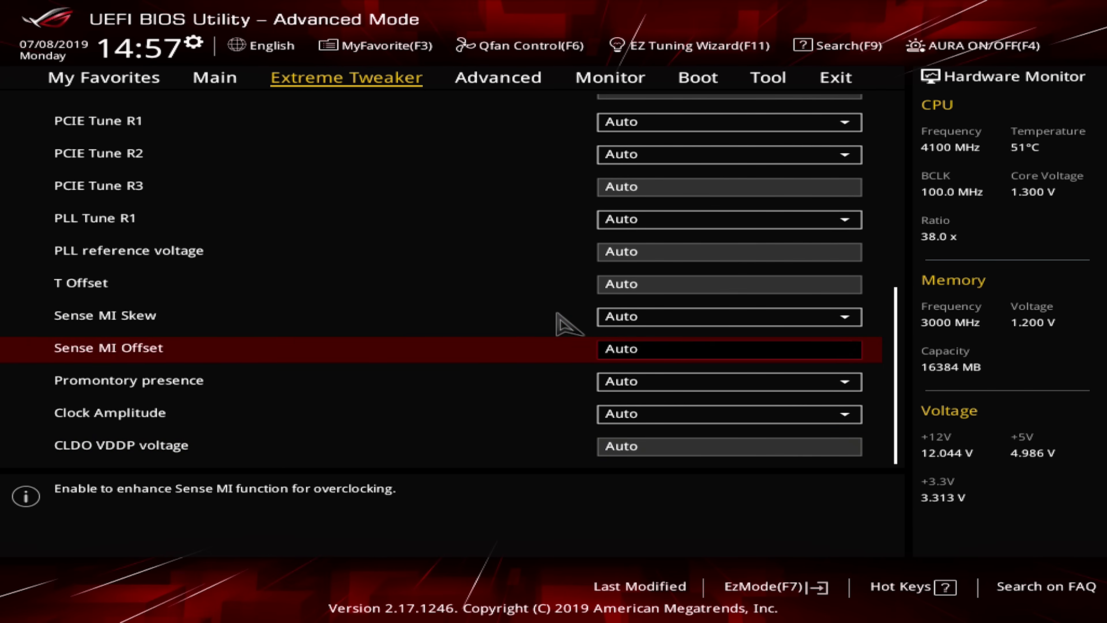
key("Up")
key("Up")
key("Up")
key("Up")
key("Up")
key("Up")
key("Up")
key("Up")
key("Up")
key("Up")
key("Up")
key("Up")
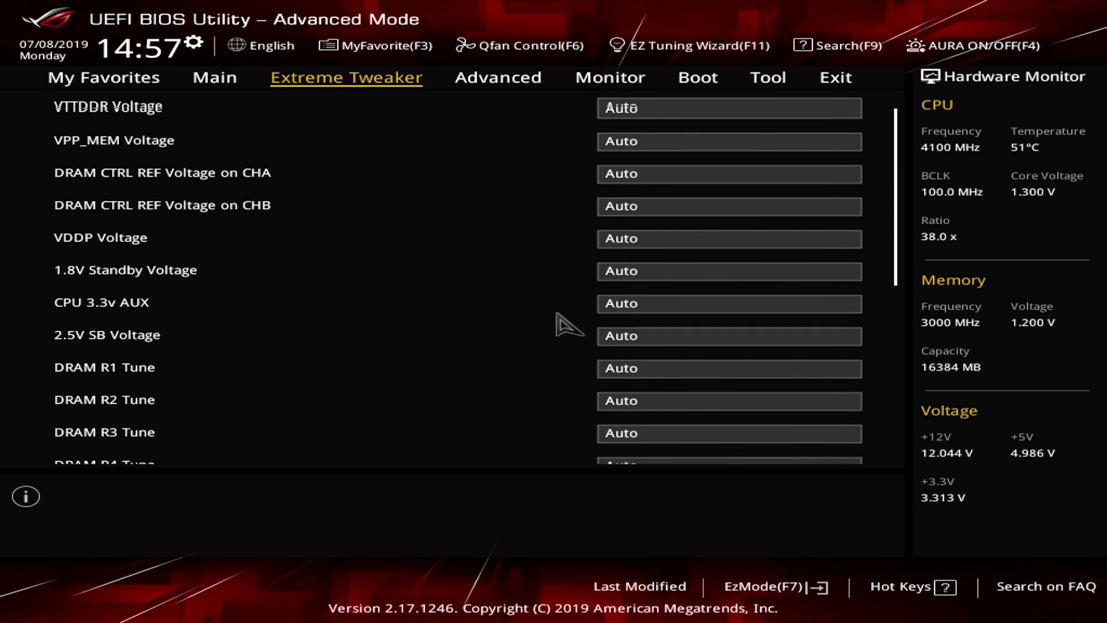